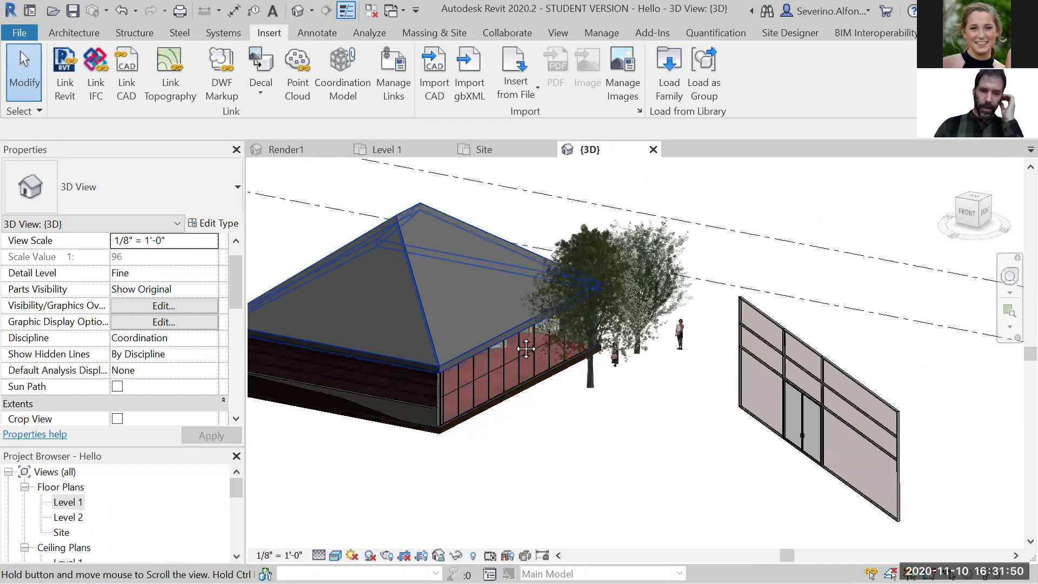
# - Look at the Level 1 floor plan, return to the 3D view and view the building from a slightly different angle
pyautogui.moveTo(514, 380); pyautogui.dragTo(514, 424, button='middle')
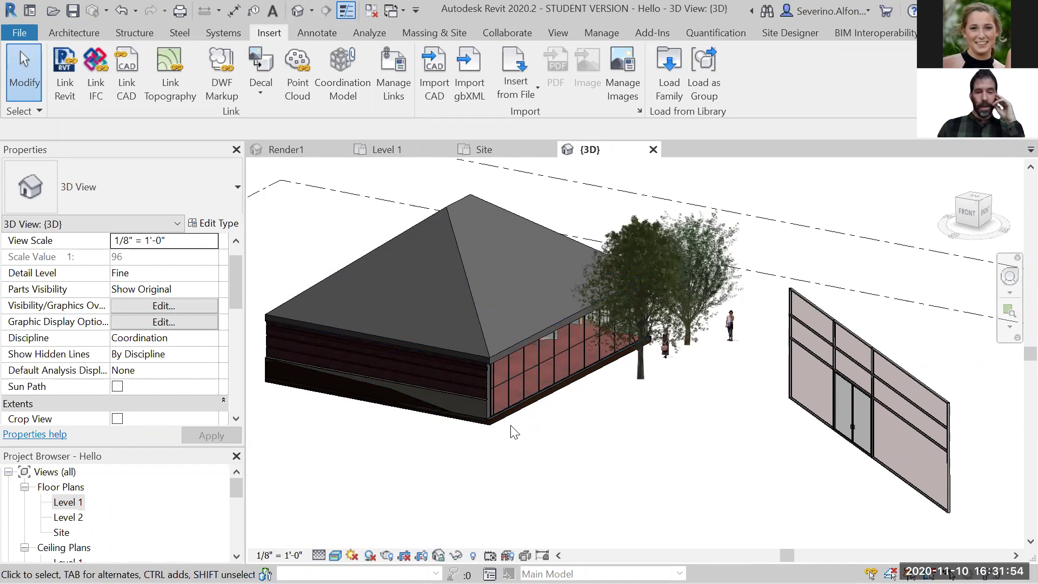
pyautogui.doubleClick(70, 504)
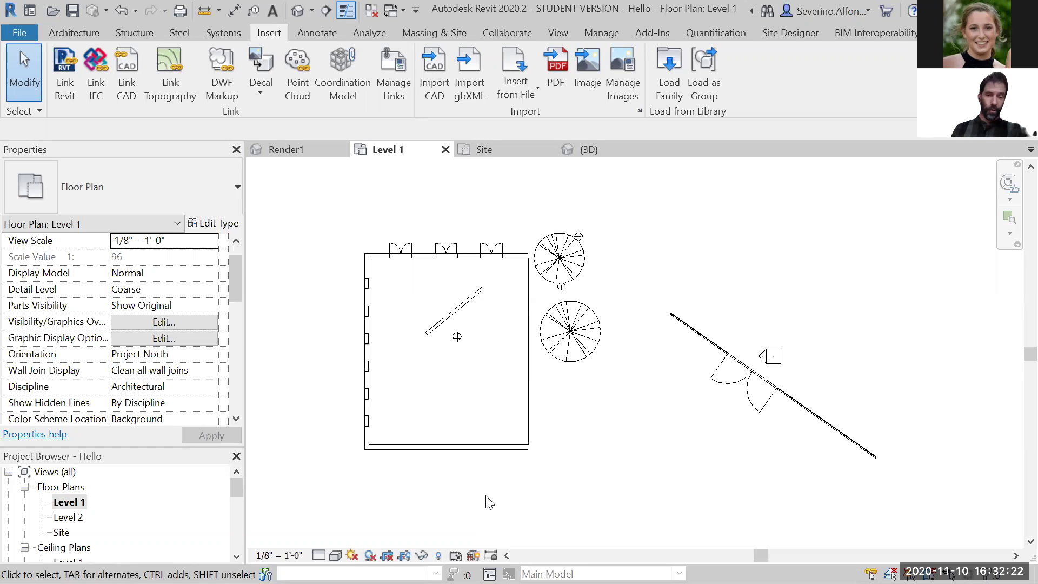
pyautogui.click(589, 150)
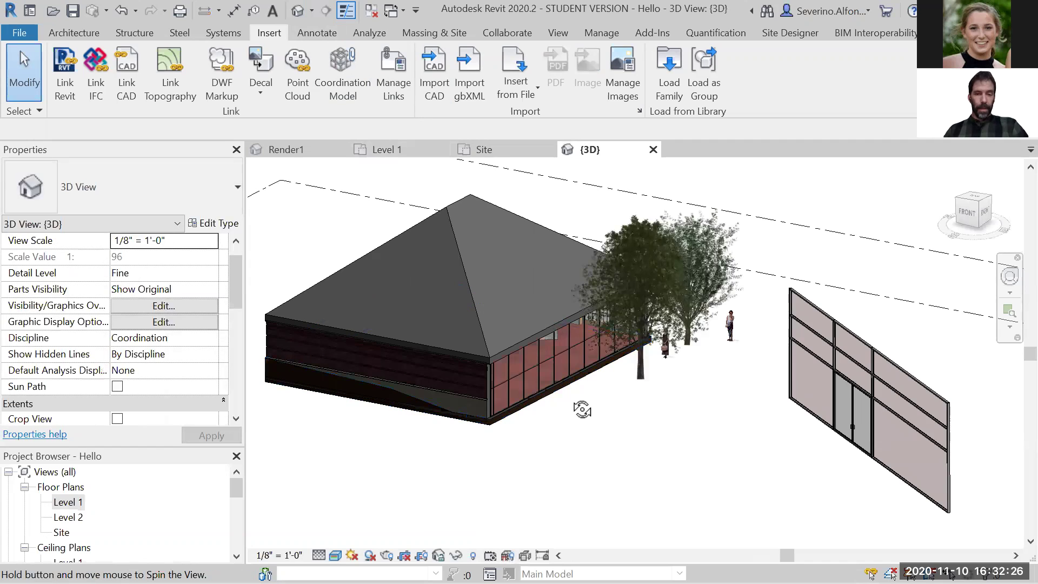
pyautogui.keyDown('shift'); pyautogui.moveTo(568, 399); pyautogui.dragTo(588, 421, button='middle'); pyautogui.keyUp('shift')
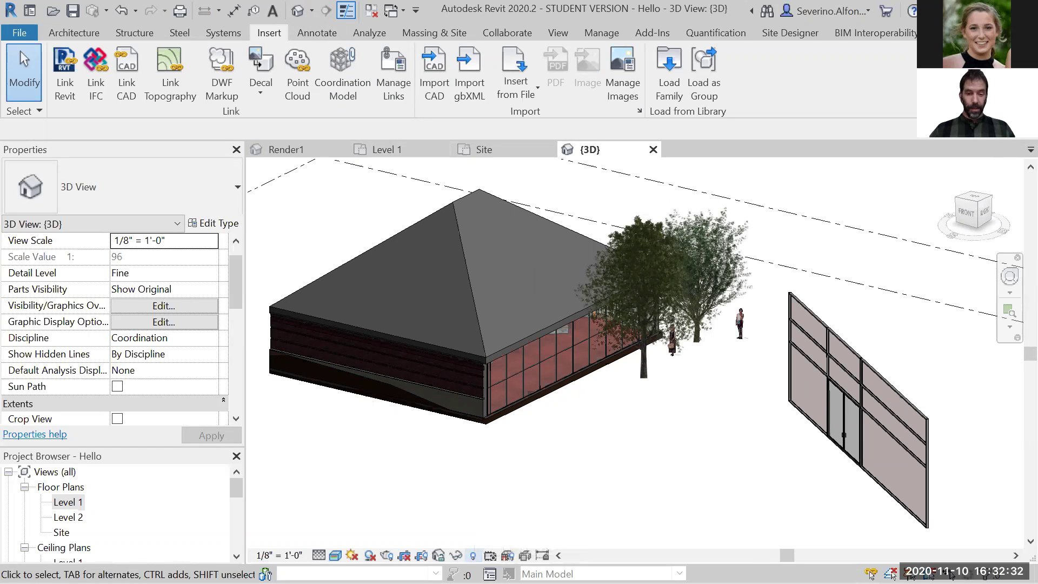
# - Reveal the hidden elements in the 3D view and examine the topography surface around the building
pyautogui.click(473, 555)
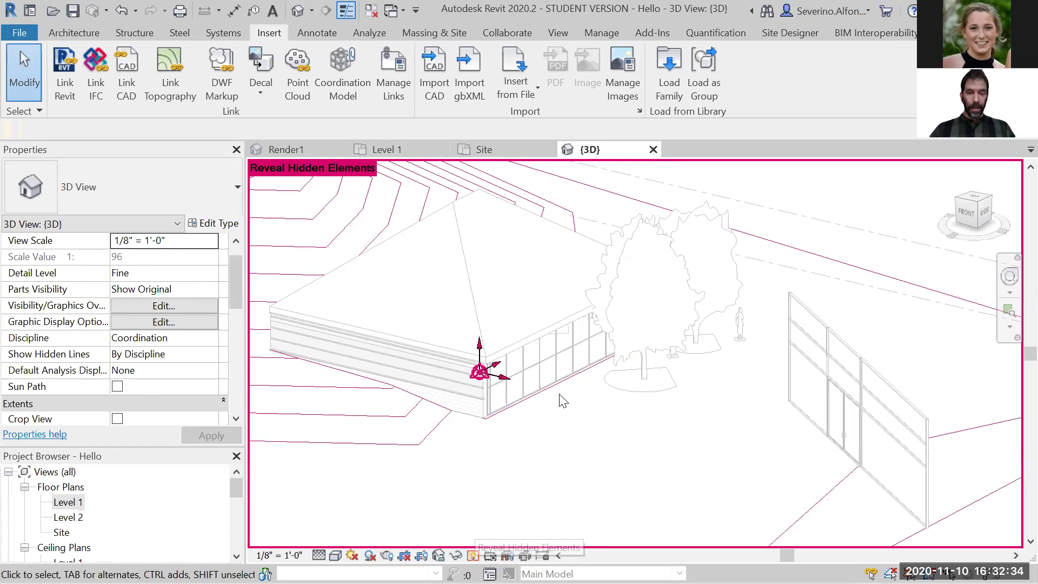
pyautogui.scroll(-3, 511, 390)
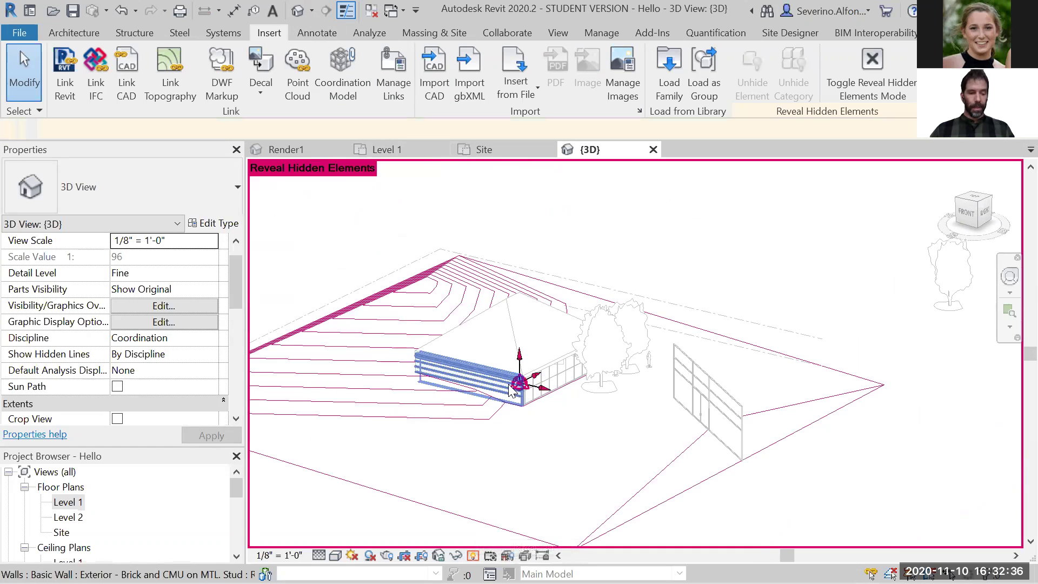
pyautogui.scroll(-2, 511, 389)
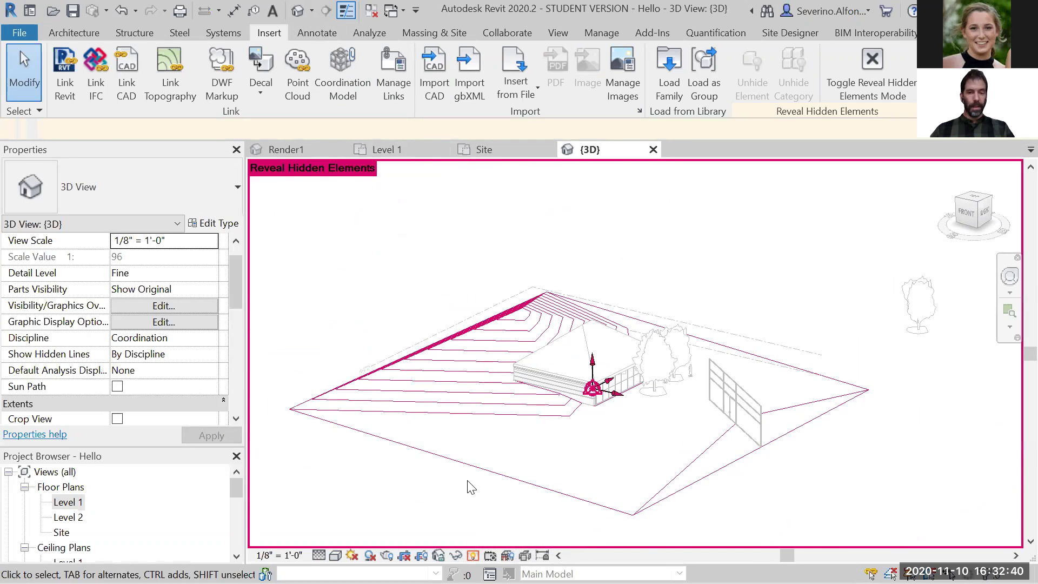
pyautogui.scroll(3, 601, 445)
pyautogui.scroll(2, 643, 416)
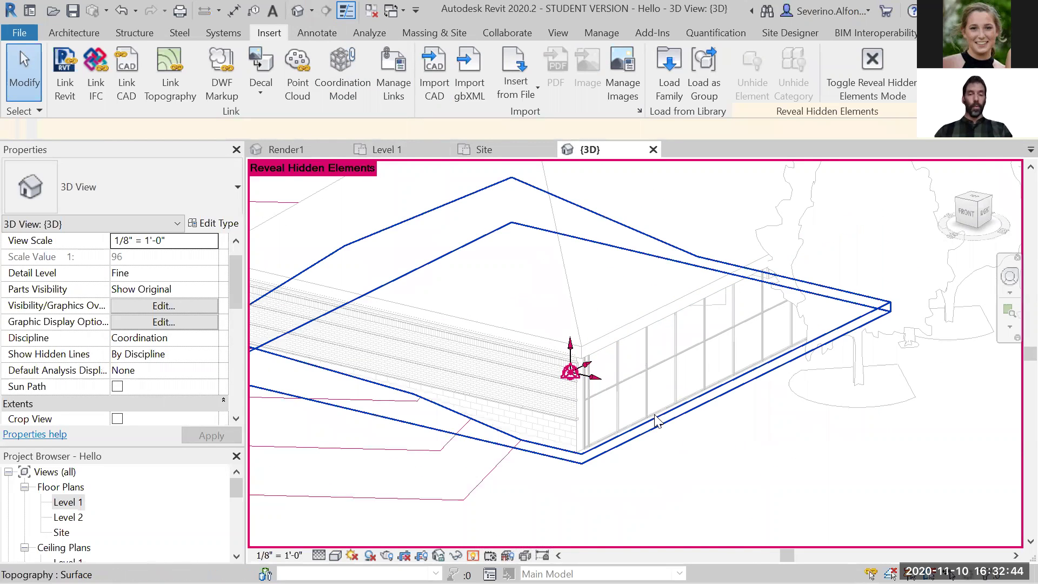
pyautogui.scroll(-2, 622, 400)
pyautogui.moveTo(368, 251); pyautogui.dragTo(410, 274, button='middle')
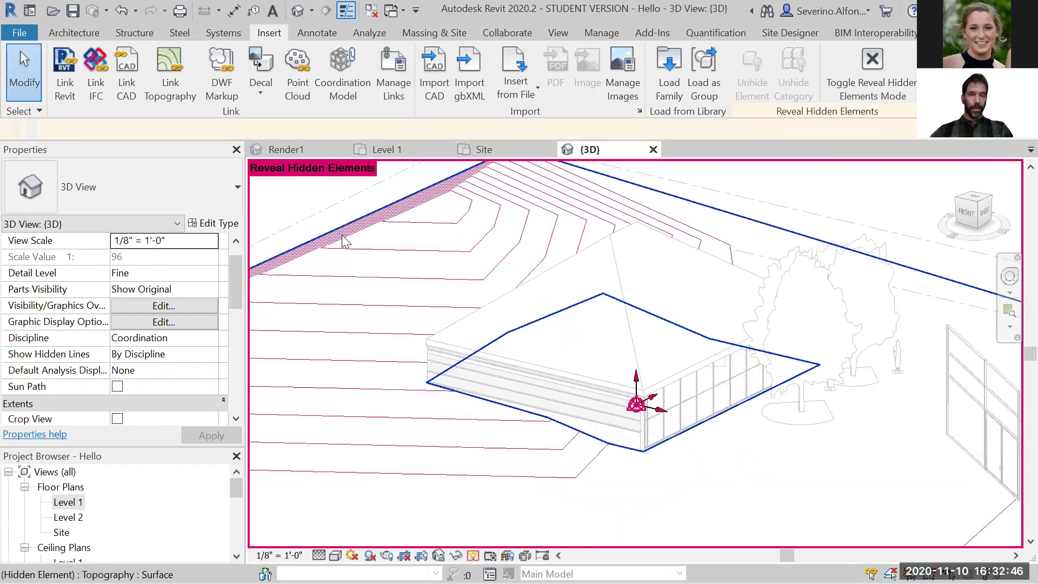
# - Try to unhide the topography surface in the 3D view and leave the reveal hidden elements mode
pyautogui.rightClick(343, 241)
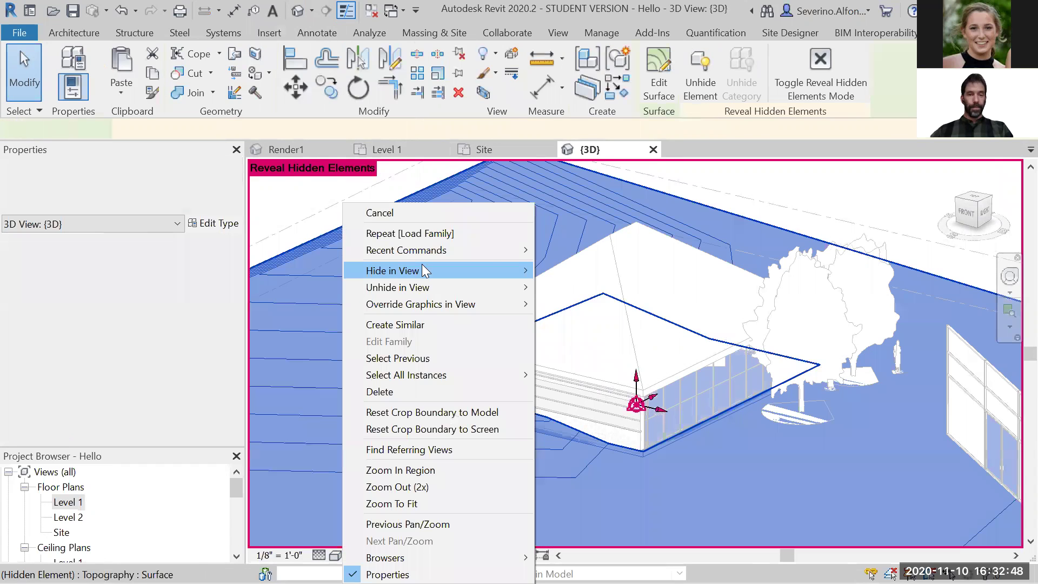
pyautogui.moveTo(421, 292)
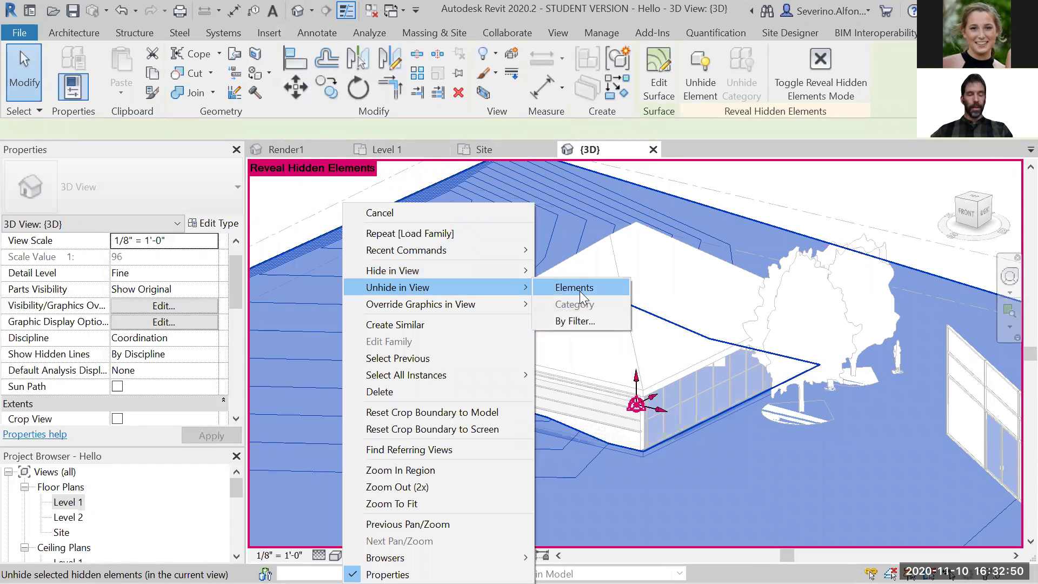
pyautogui.click(579, 291)
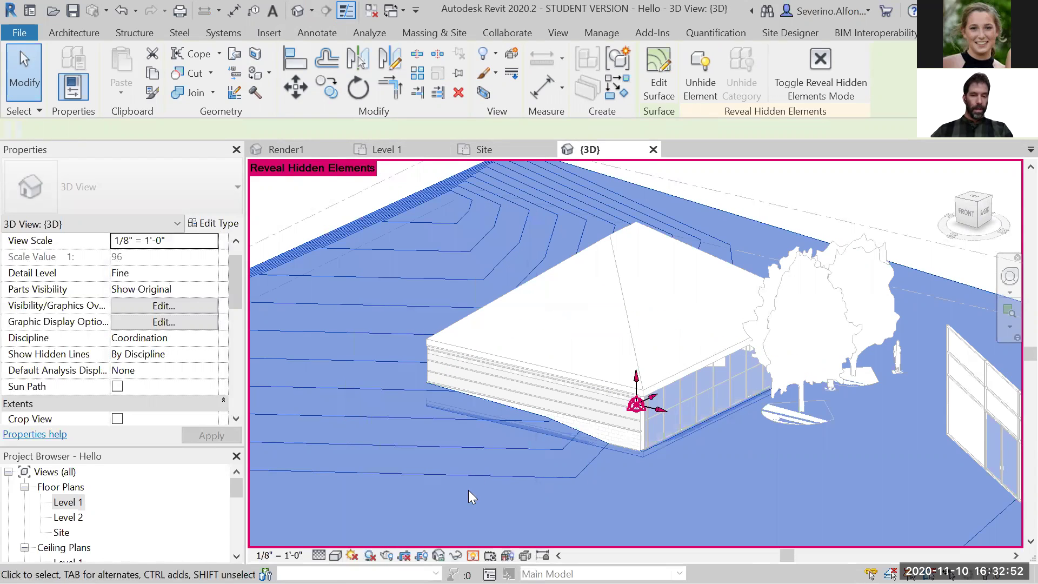
pyautogui.press('Escape')
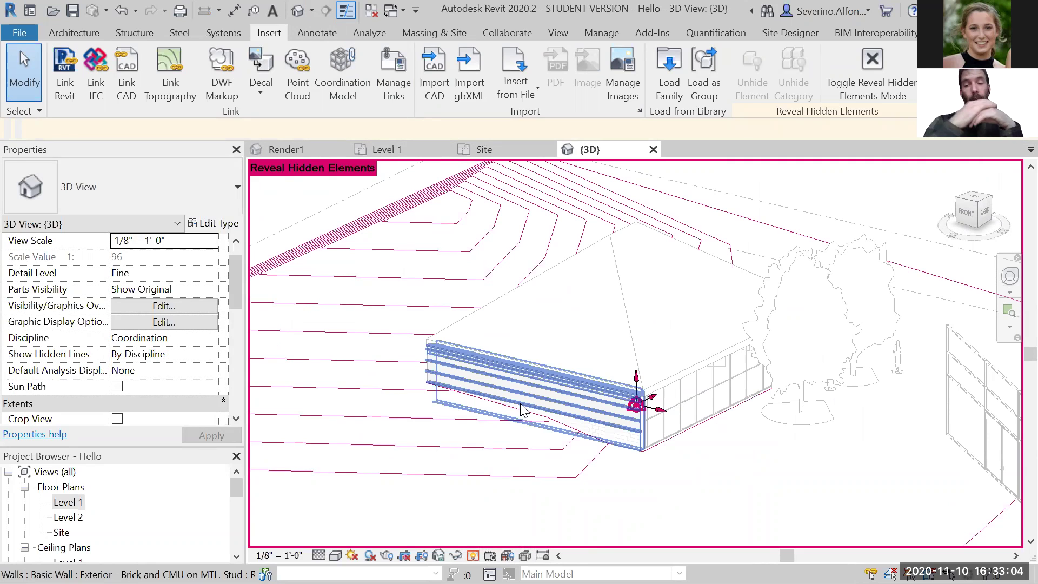
pyautogui.press('h')
pyautogui.press('h')
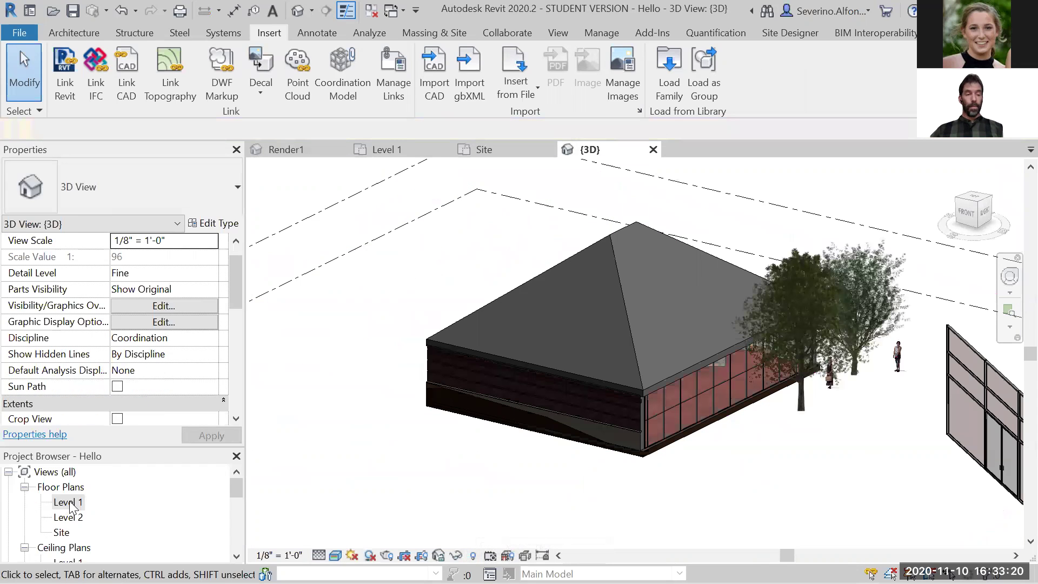
# - Check the Level 1 floor plan for hidden elements and examine the roof in the Level 2 floor plan
pyautogui.click(69, 503)
pyautogui.doubleClick(69, 502)
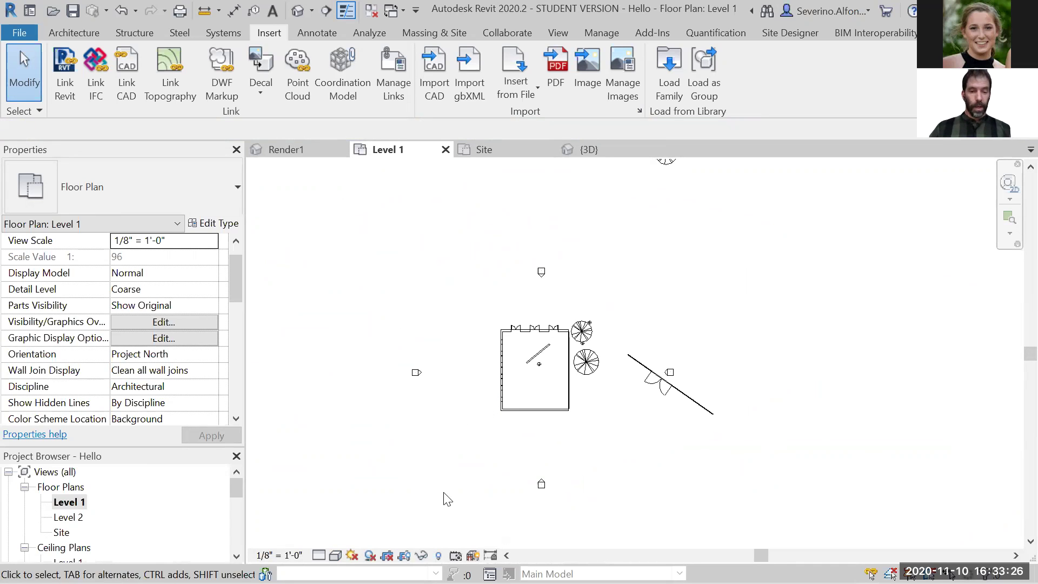
pyautogui.click(438, 555)
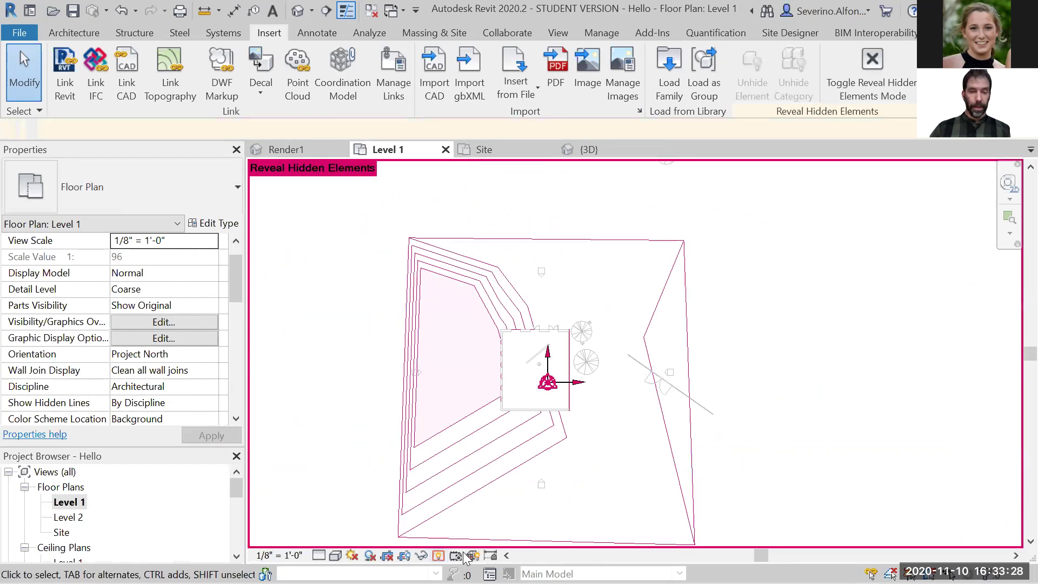
pyautogui.click(438, 555)
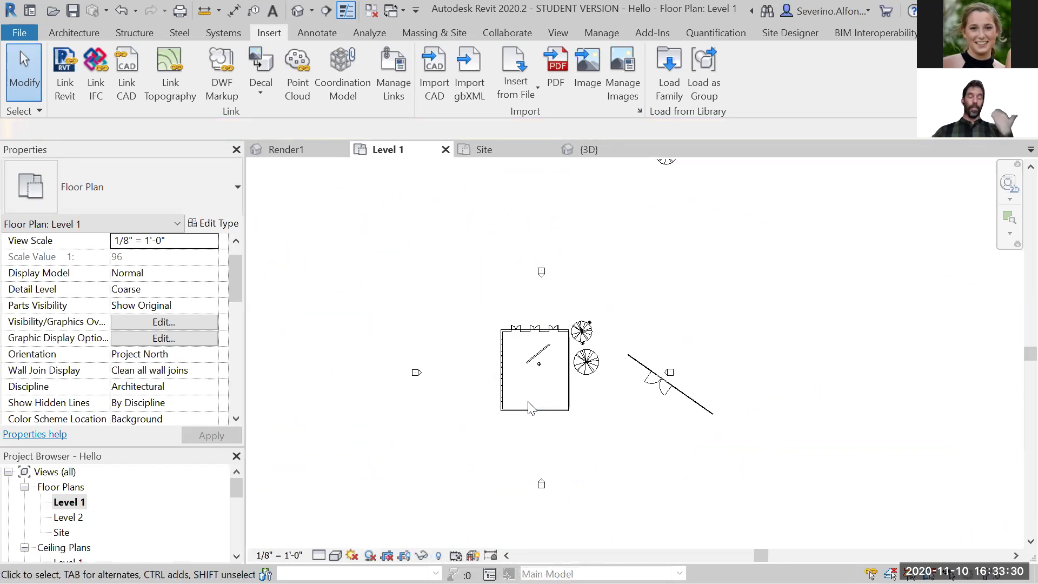
pyautogui.doubleClick(68, 517)
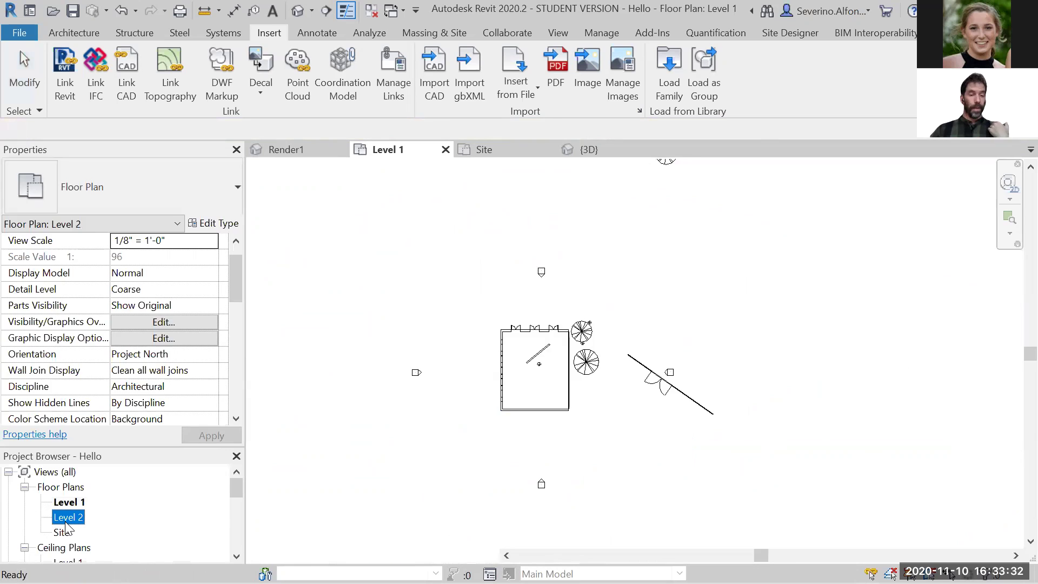
pyautogui.scroll(2, 517, 423)
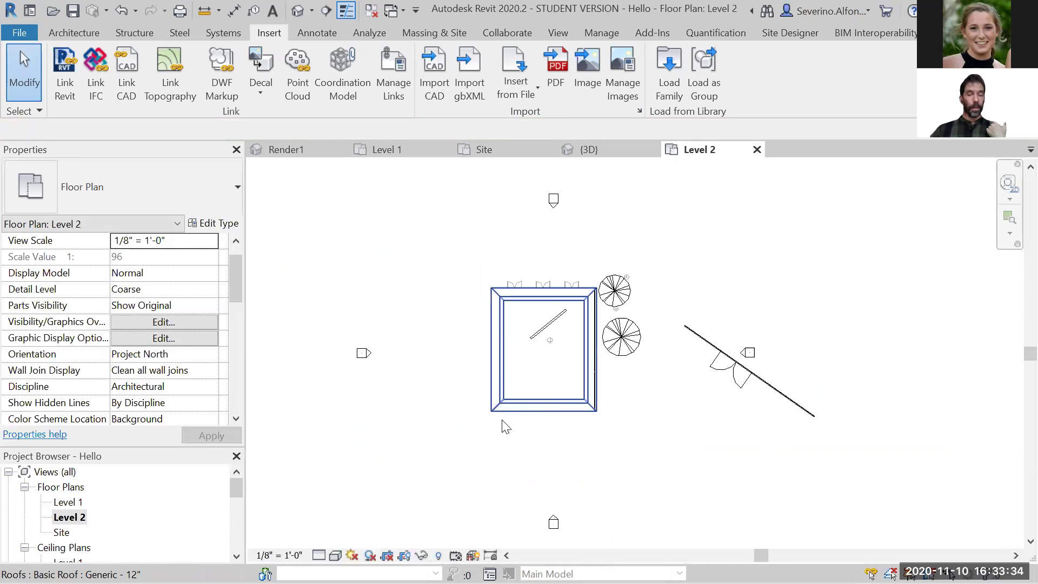
# - Draw a horizontal building section across the lower half of the building in the Level 1 floor plan, looking toward the double doors
pyautogui.doubleClick(69, 502)
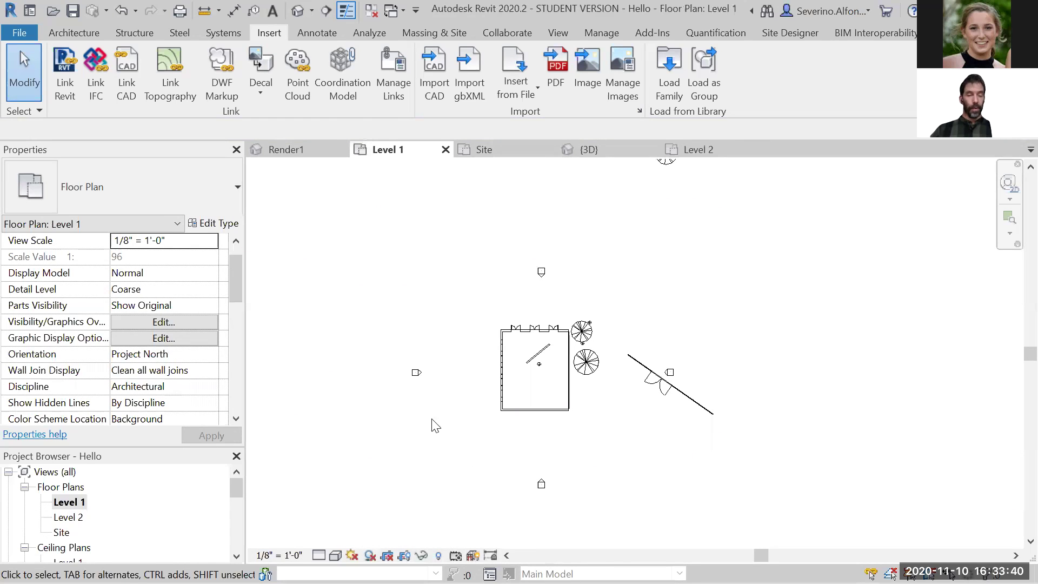
pyautogui.click(326, 10)
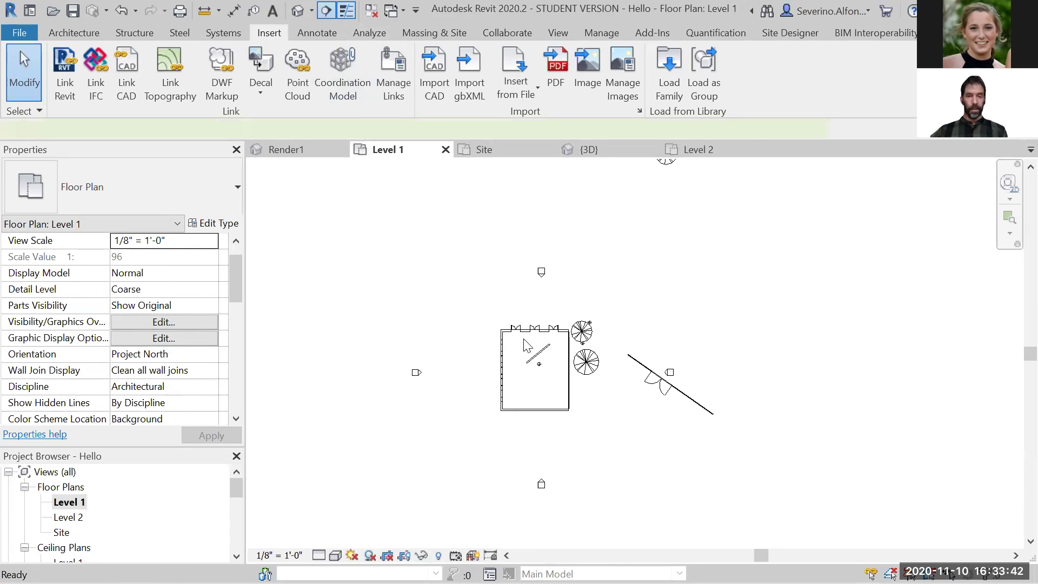
pyautogui.click(466, 383)
pyautogui.click(607, 383)
pyautogui.scroll(3, 474, 385)
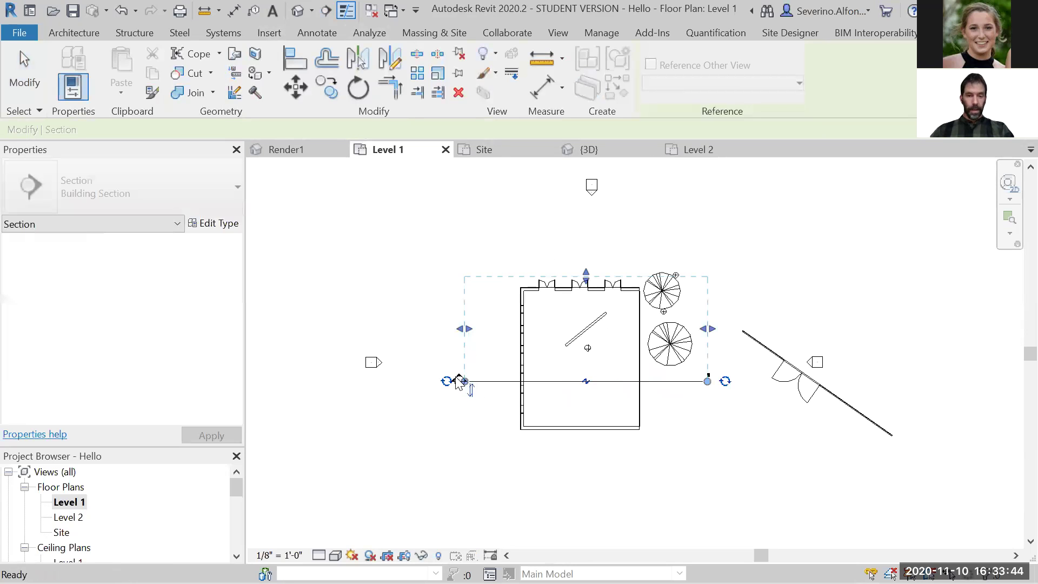
pyautogui.press('Escape')
pyautogui.press('Escape')
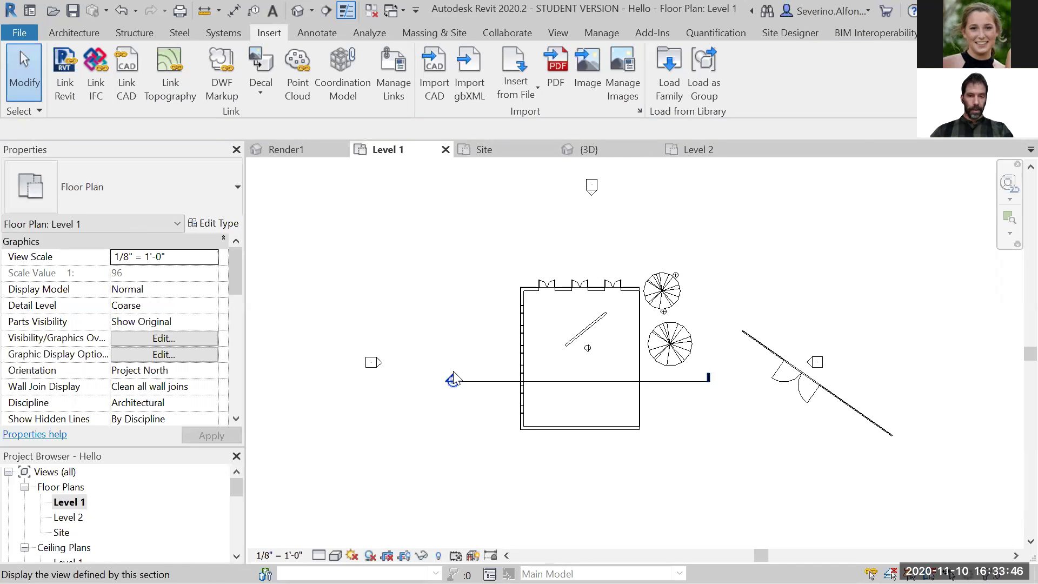
# - Examine the building in the new section view and return to the Level 1 floor plan
pyautogui.doubleClick(456, 377)
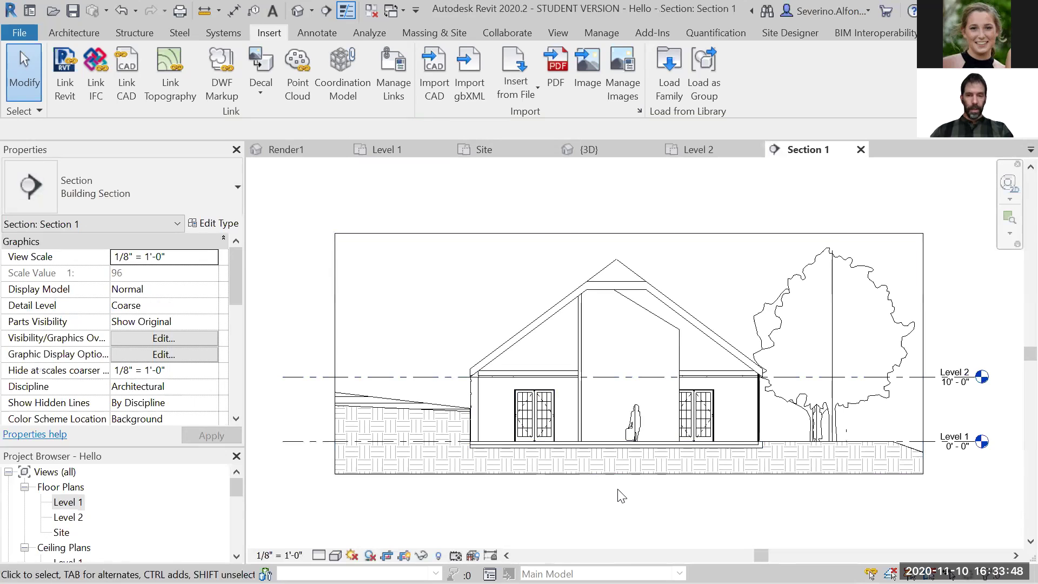
pyautogui.scroll(2, 619, 488)
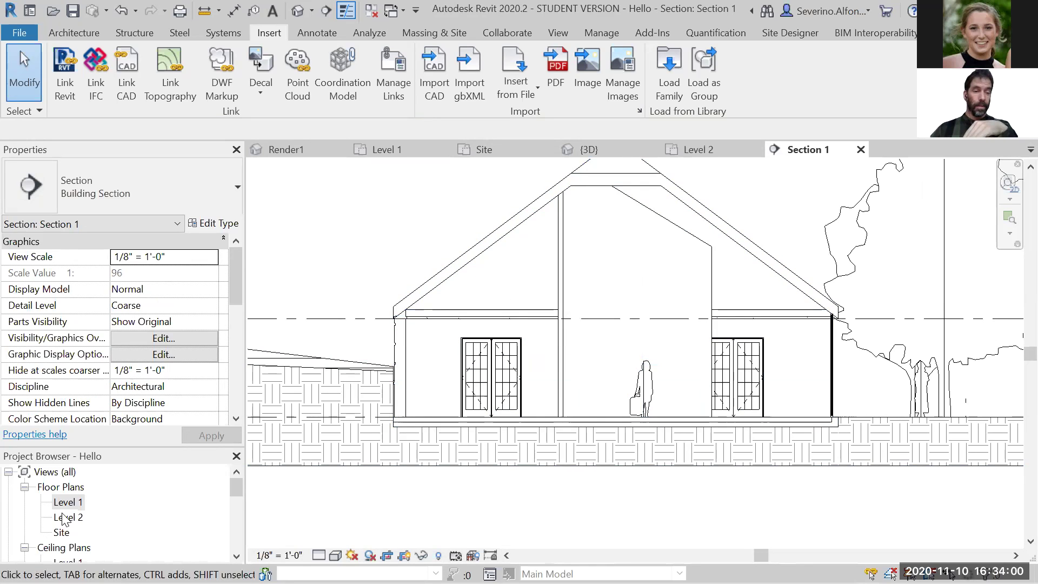
pyautogui.doubleClick(76, 502)
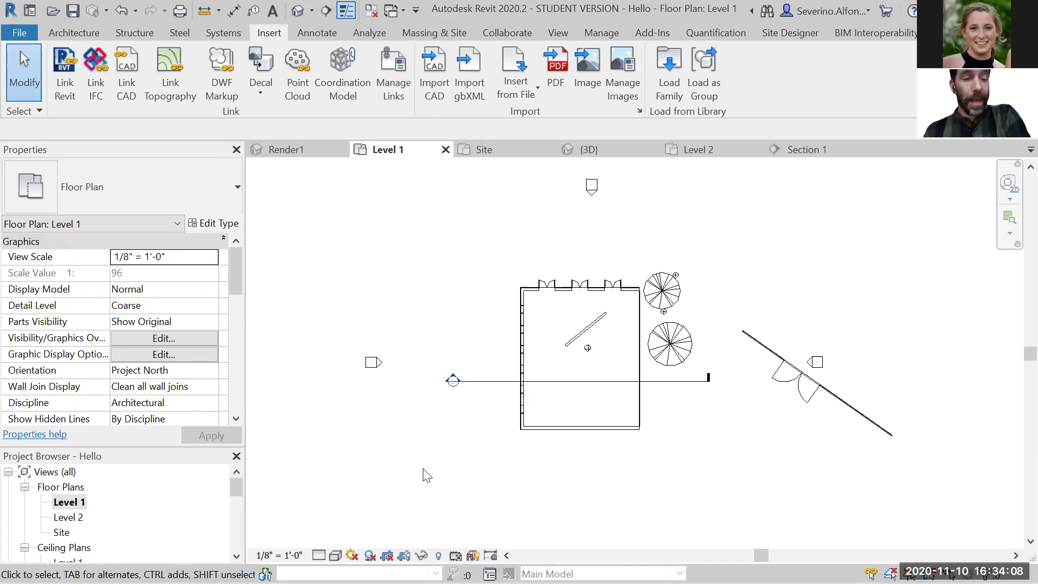
# - Set the underlay base level of the Level 1 floor plan to Level 2 and apply it
pyautogui.scroll(1, 541, 446)
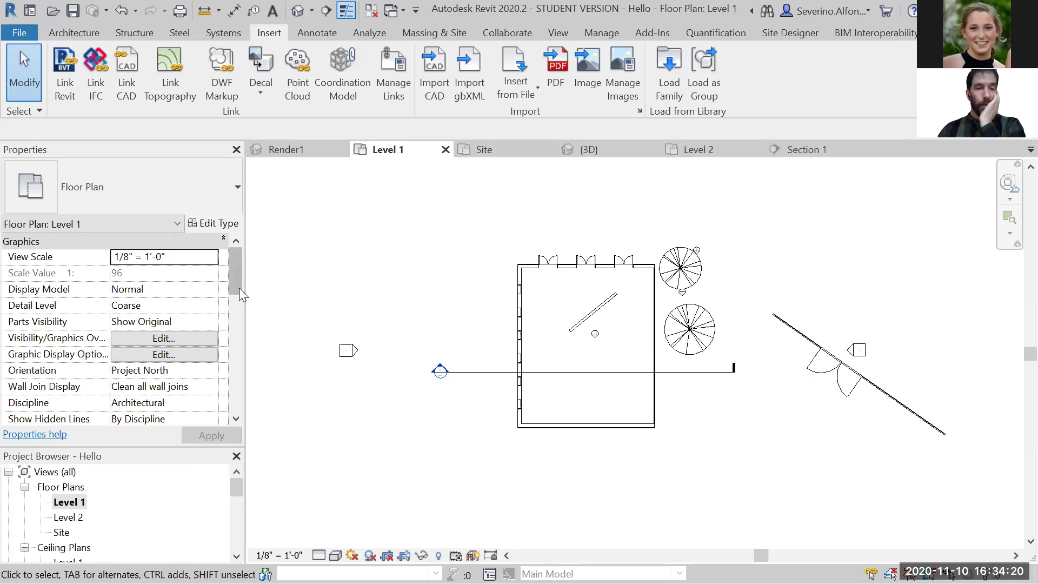
pyautogui.moveTo(238, 283); pyautogui.dragTo(239, 335)
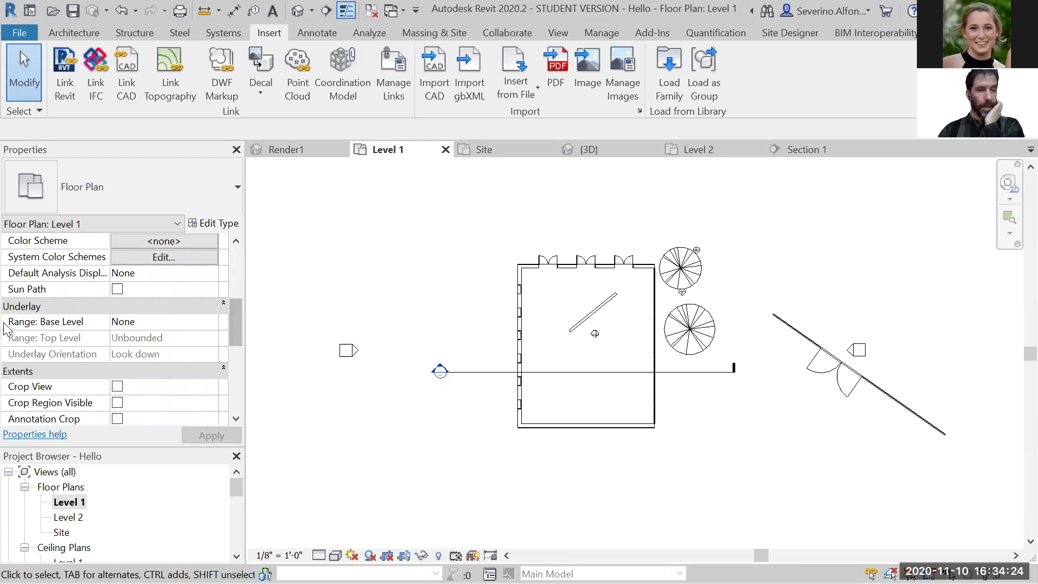
pyautogui.click(217, 326)
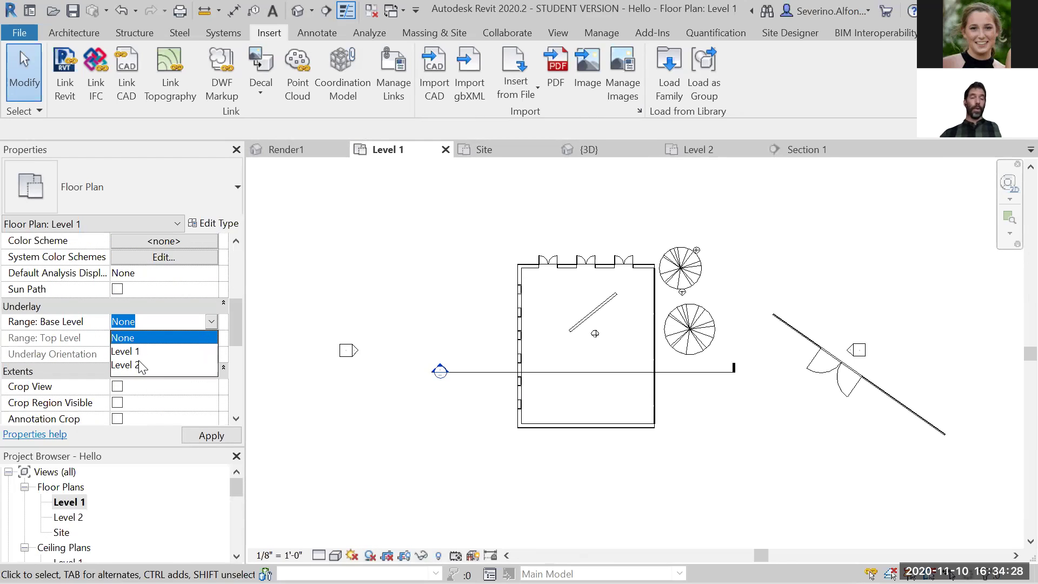
pyautogui.click(139, 365)
pyautogui.click(211, 436)
pyautogui.scroll(3, 626, 327)
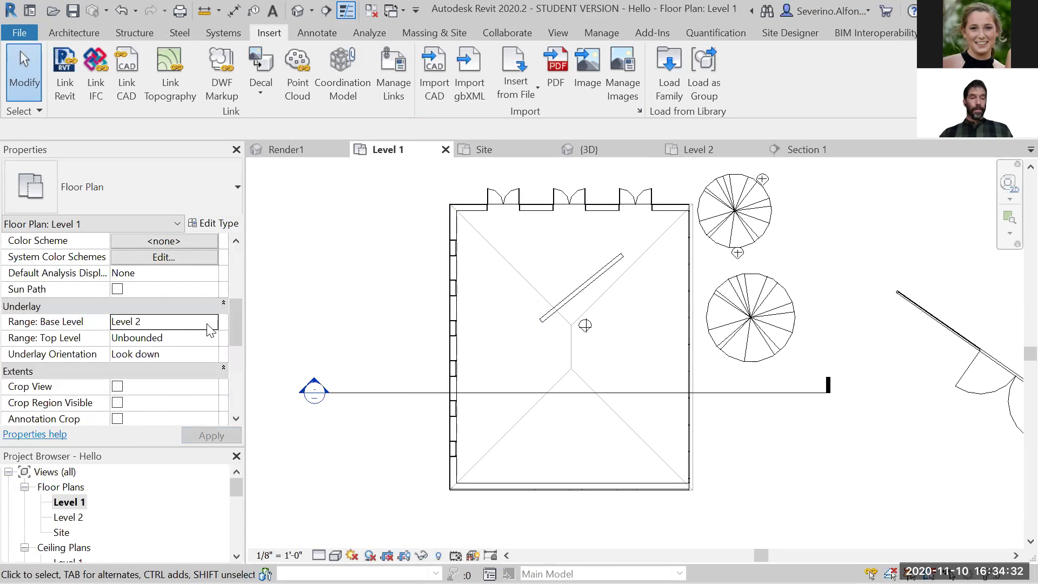
# - Set the underlay base level of the Level 1 floor plan back to None and apply it
pyautogui.click(208, 324)
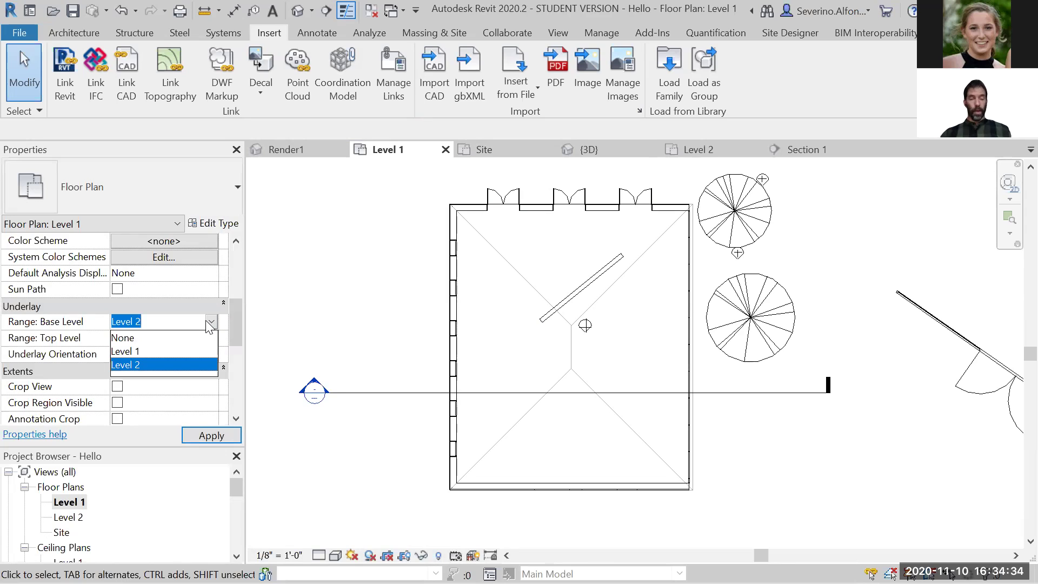
pyautogui.click(155, 340)
pyautogui.click(211, 435)
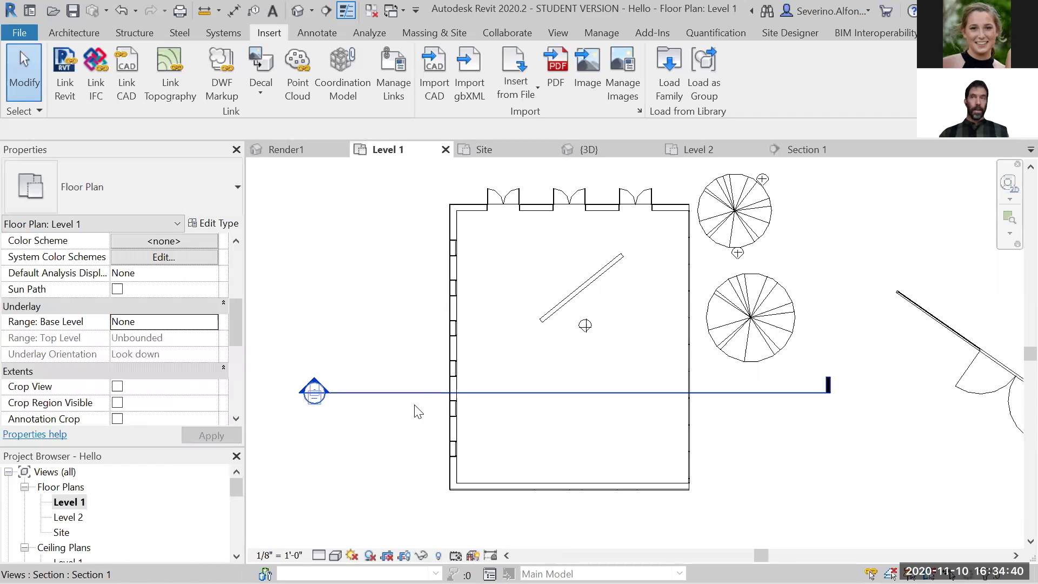
# - Examine the Level 1 floor plan's view range, including its cut plane offset and view depth level options, and close it unchanged
pyautogui.moveTo(398, 445); pyautogui.dragTo(403, 382, button='middle')
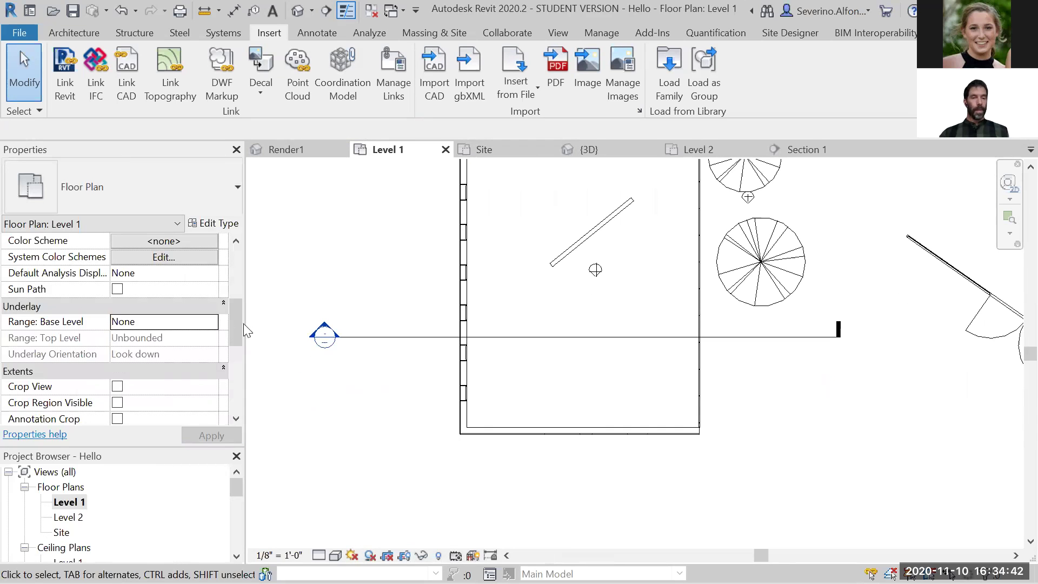
pyautogui.moveTo(235, 314); pyautogui.dragTo(236, 339)
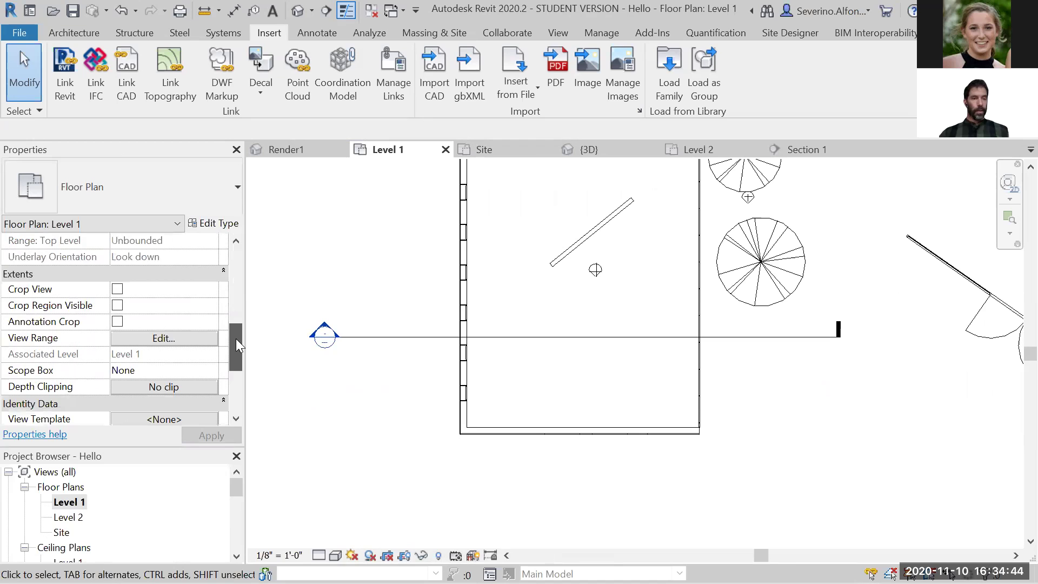
pyautogui.click(146, 338)
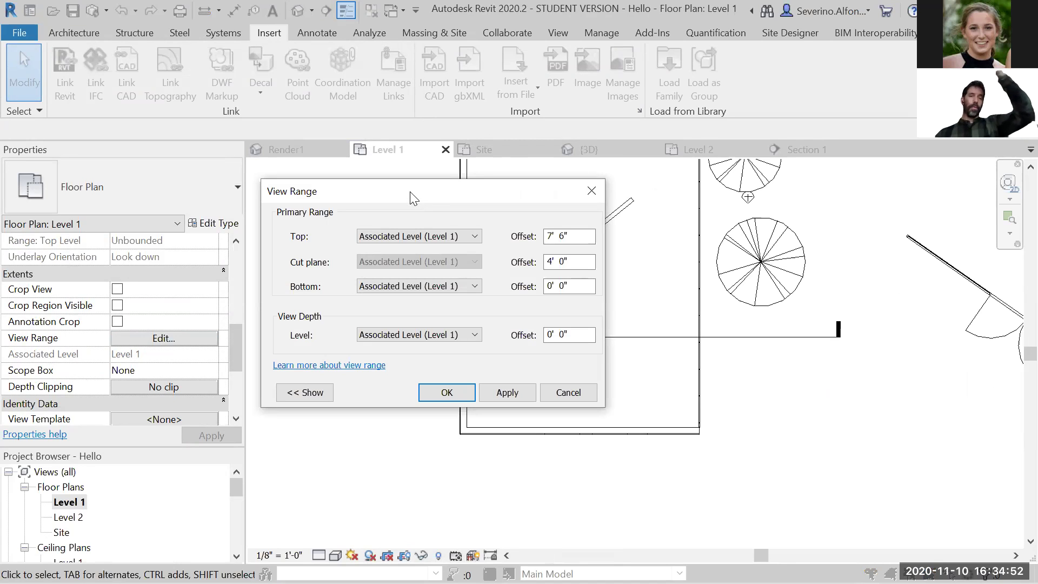
pyautogui.click(563, 262)
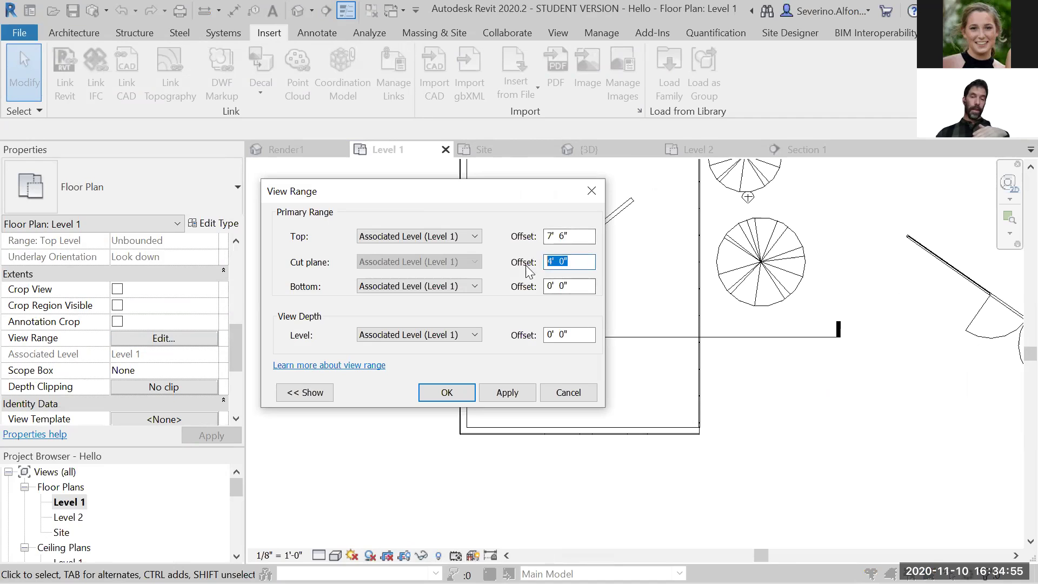
pyautogui.click(578, 262)
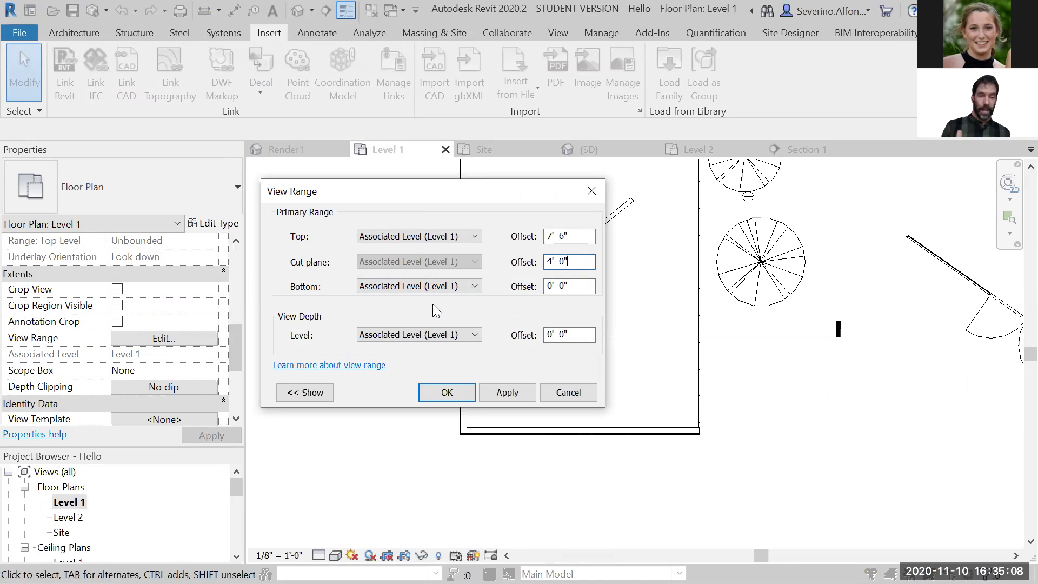
pyautogui.click(407, 335)
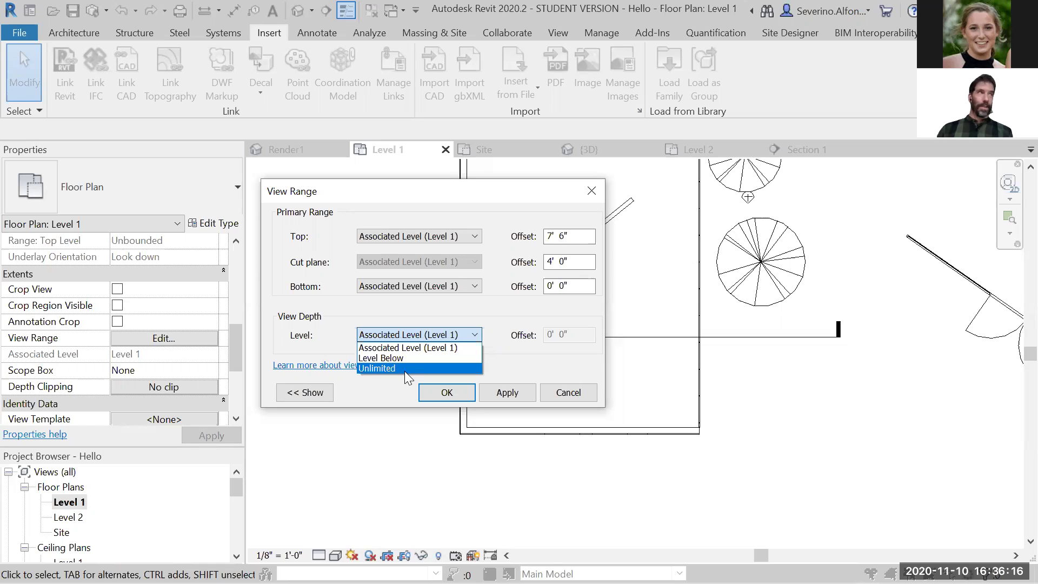
pyautogui.click(424, 308)
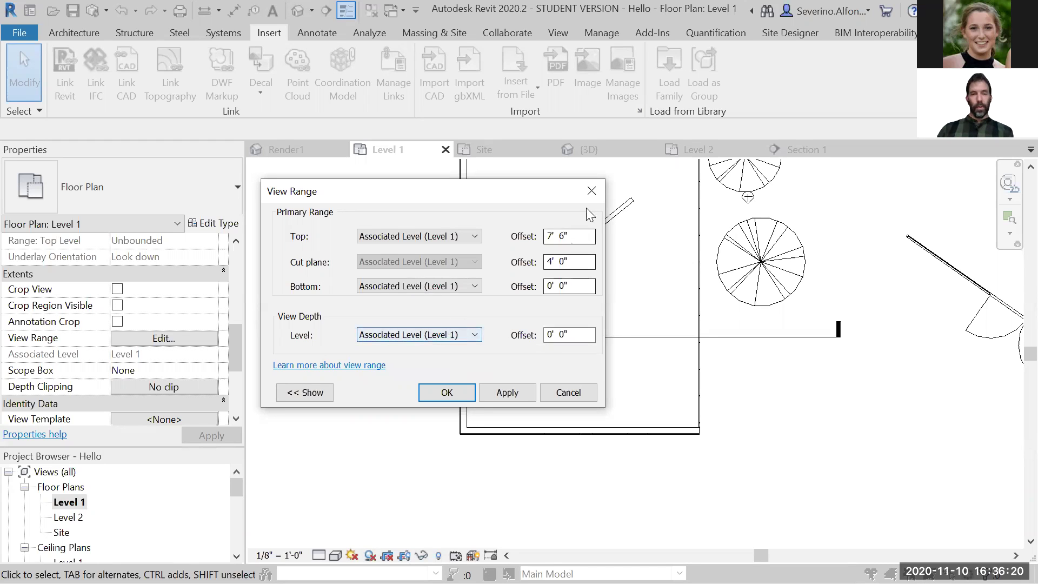
pyautogui.moveTo(412, 201); pyautogui.dragTo(425, 212)
pyautogui.click(604, 202)
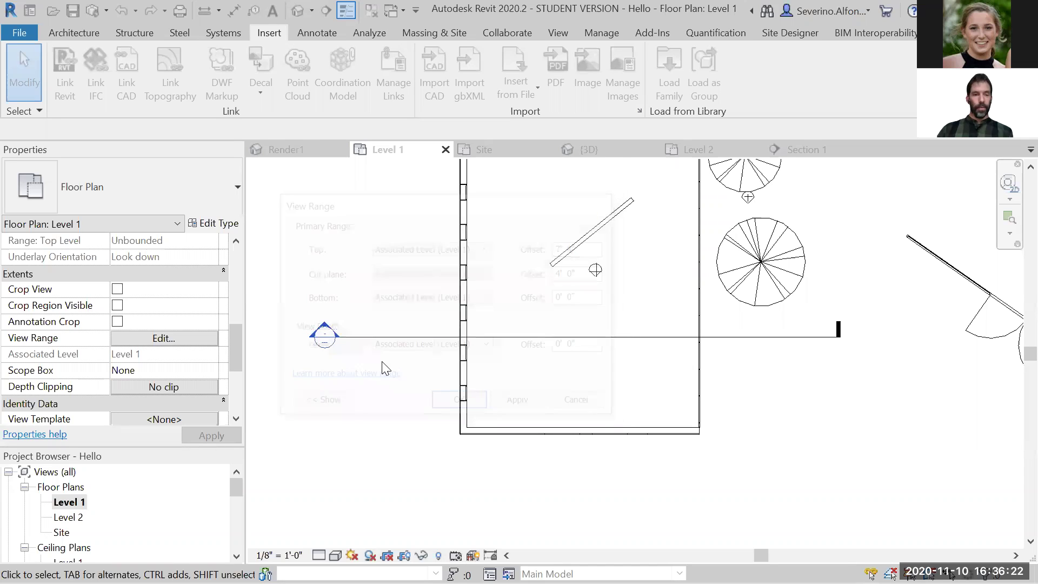
# - Open the Level 1 ceiling plan and examine its view range, especially the cut plane offset, without changing it
pyautogui.scroll(-1, 66, 548)
pyautogui.doubleClick(68, 532)
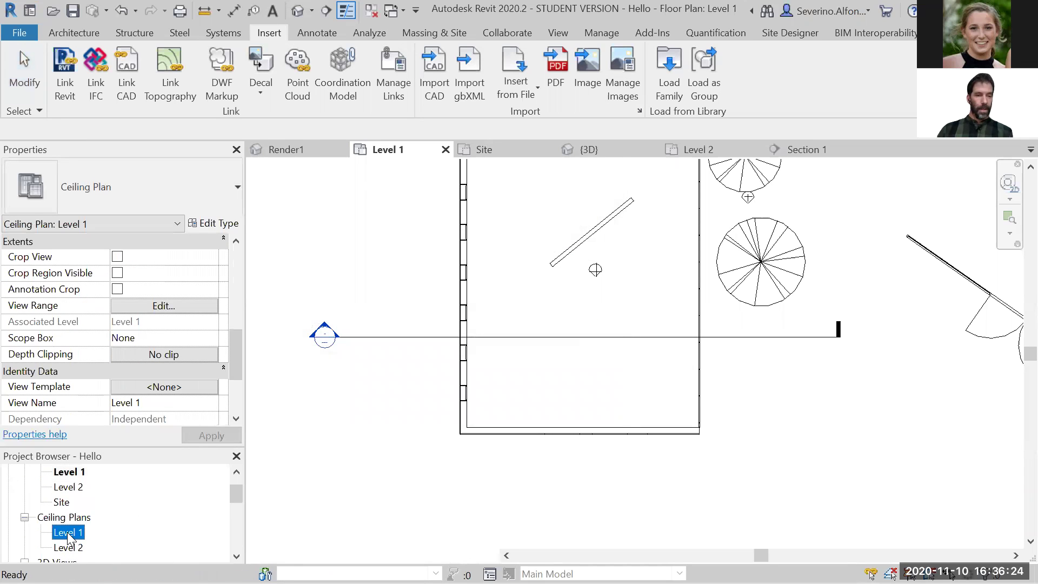
pyautogui.click(172, 307)
pyautogui.moveTo(584, 273); pyautogui.dragTo(551, 273)
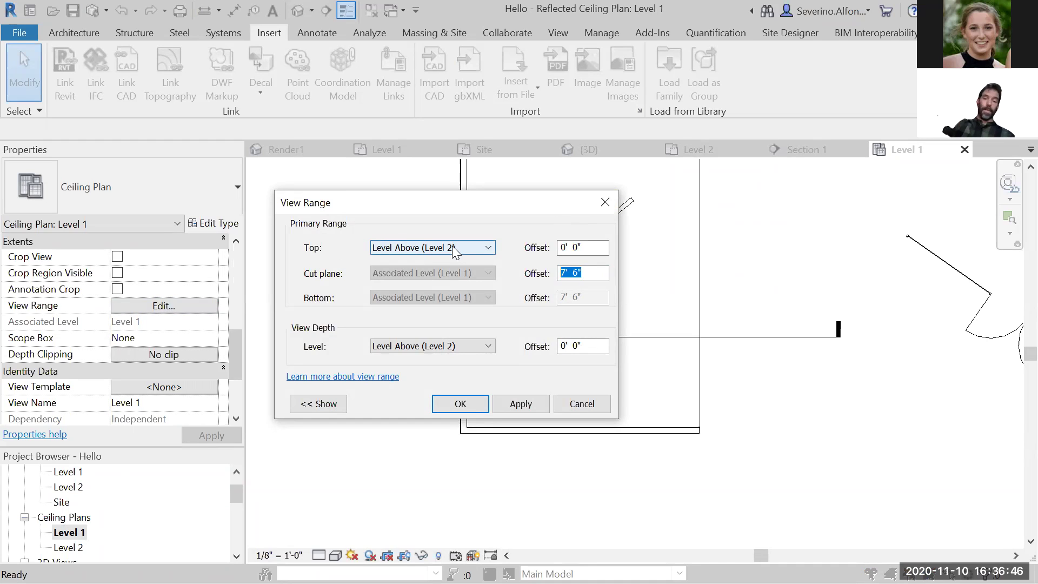
pyautogui.click(602, 405)
# - Temporarily hide the exterior wall opposite the double doors in the Level 1 ceiling plan, and reset the temporary hide/isolate
pyautogui.scroll(-2, 580, 406)
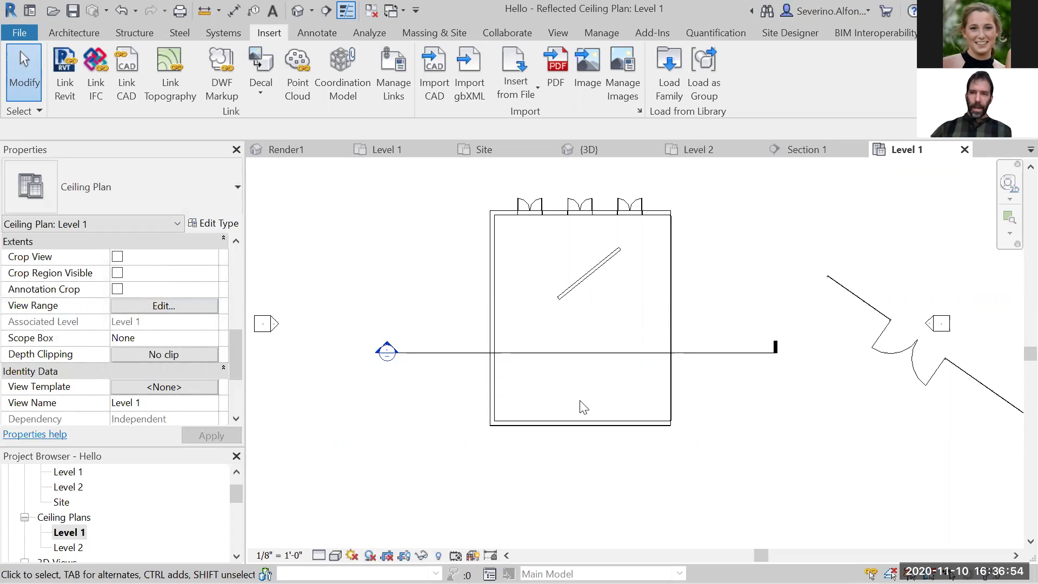
pyautogui.click(511, 424)
pyautogui.click(421, 555)
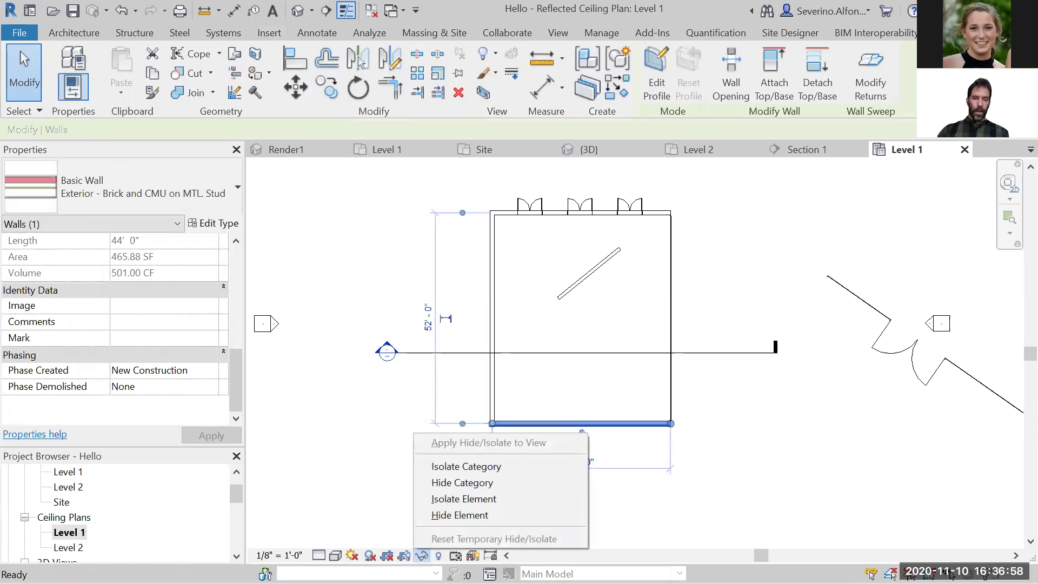
pyautogui.click(450, 516)
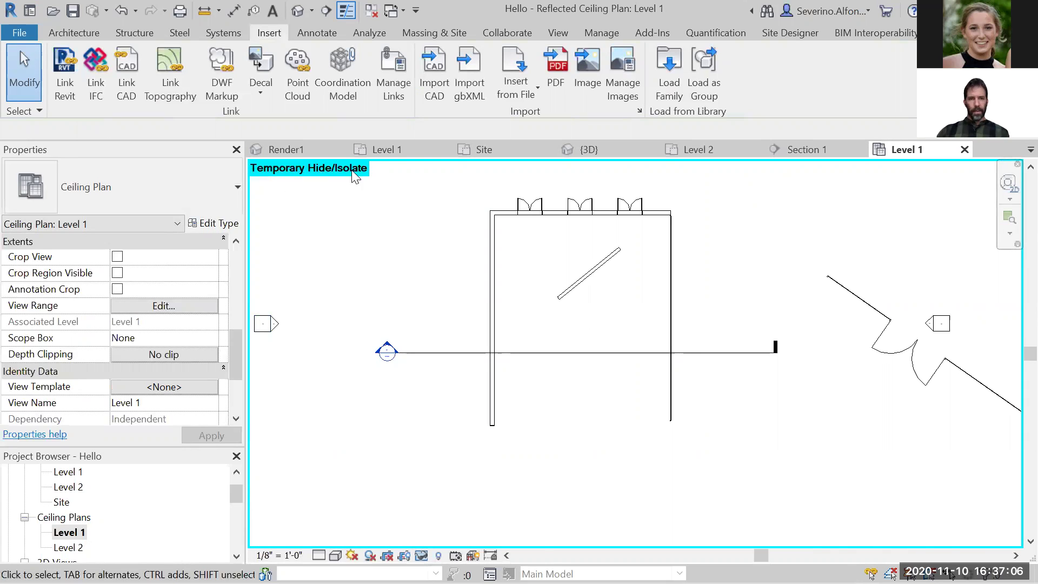
pyautogui.click(422, 555)
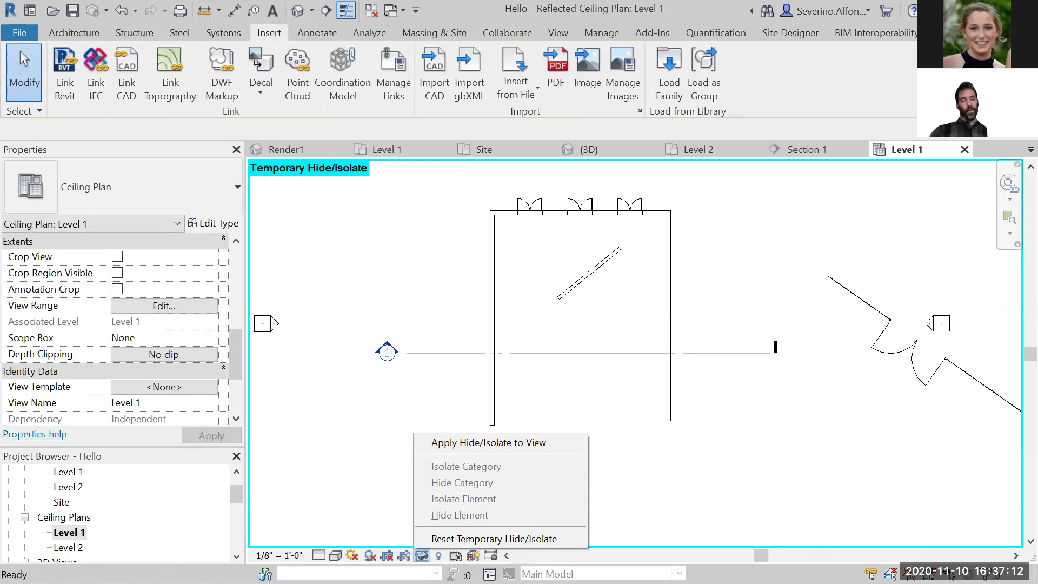
pyautogui.click(448, 540)
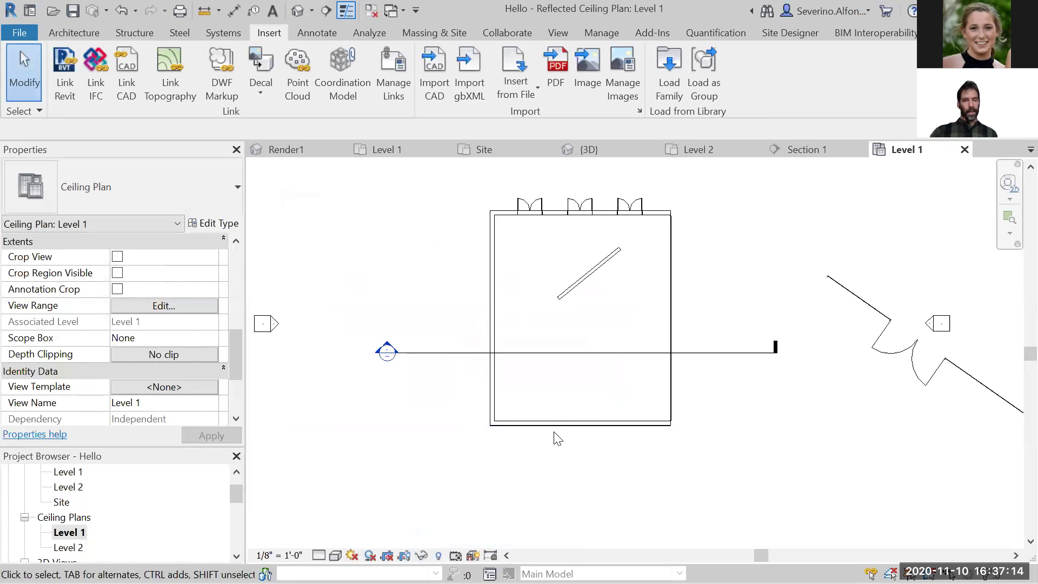